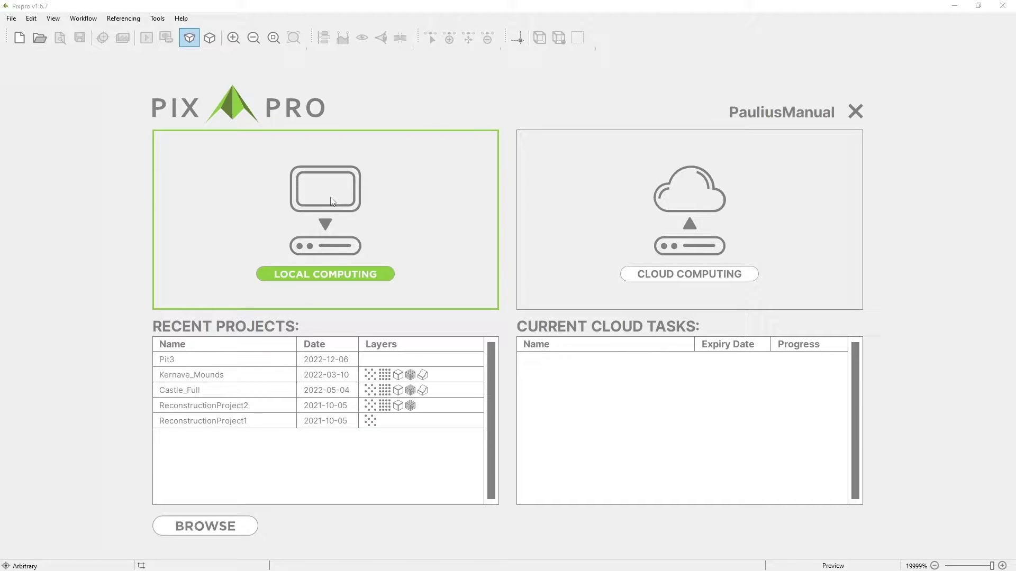
Step: Create the local project 'GCP Workflow Standard' using LKS94 / Lithuania TM coordinates
{"action": "left_click", "coordinate": [319, 225]}
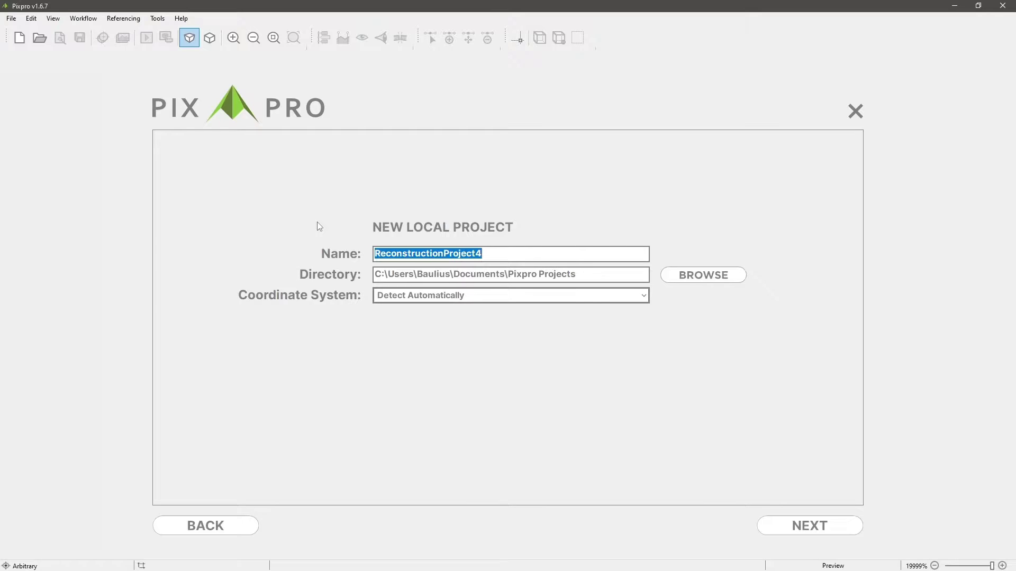
{"action": "type", "text": "GCP Workflow "}
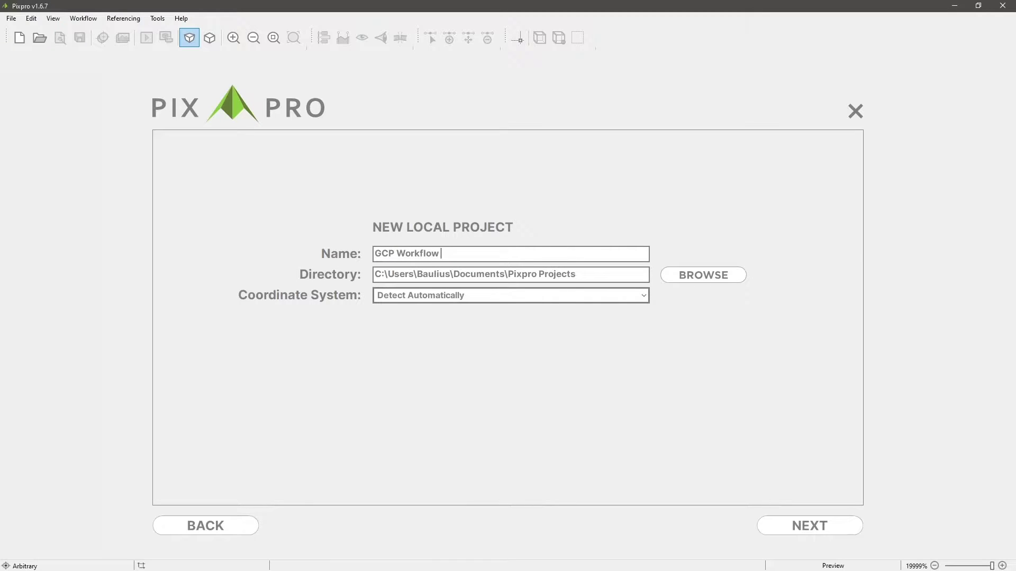
{"action": "type", "text": "Standard"}
{"action": "left_click", "coordinate": [643, 295]}
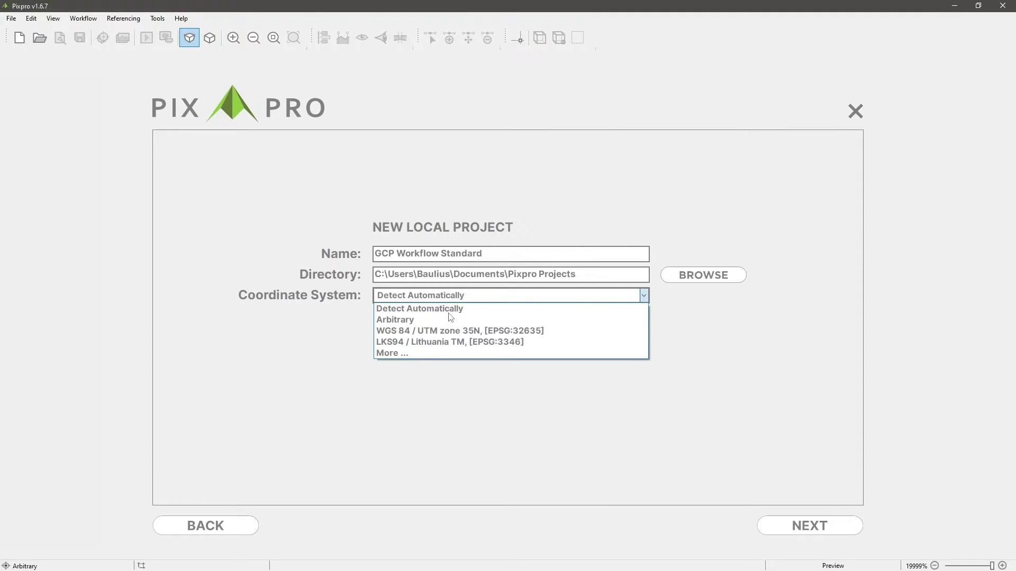
{"action": "left_click", "coordinate": [420, 343]}
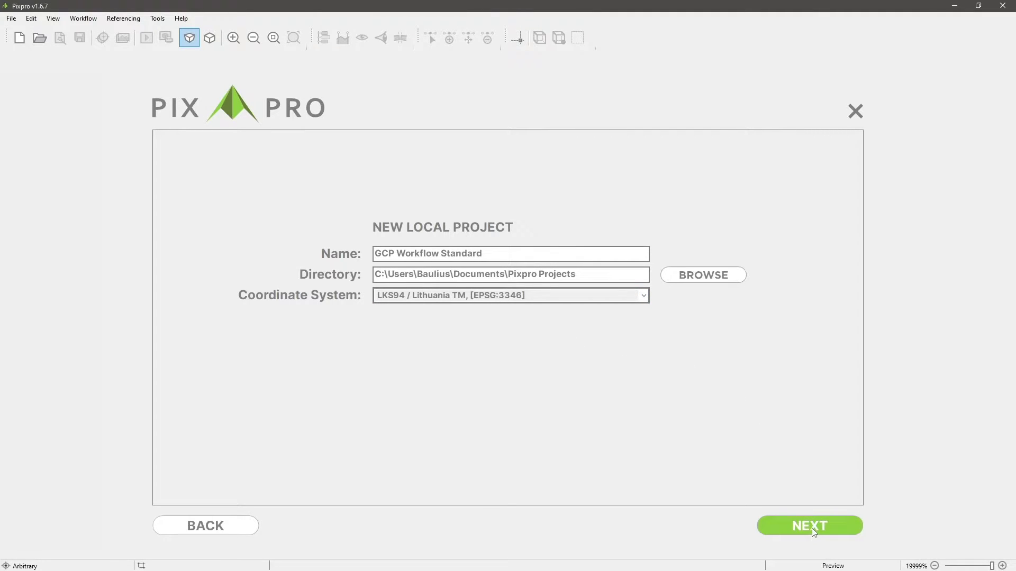
{"action": "left_click", "coordinate": [813, 529]}
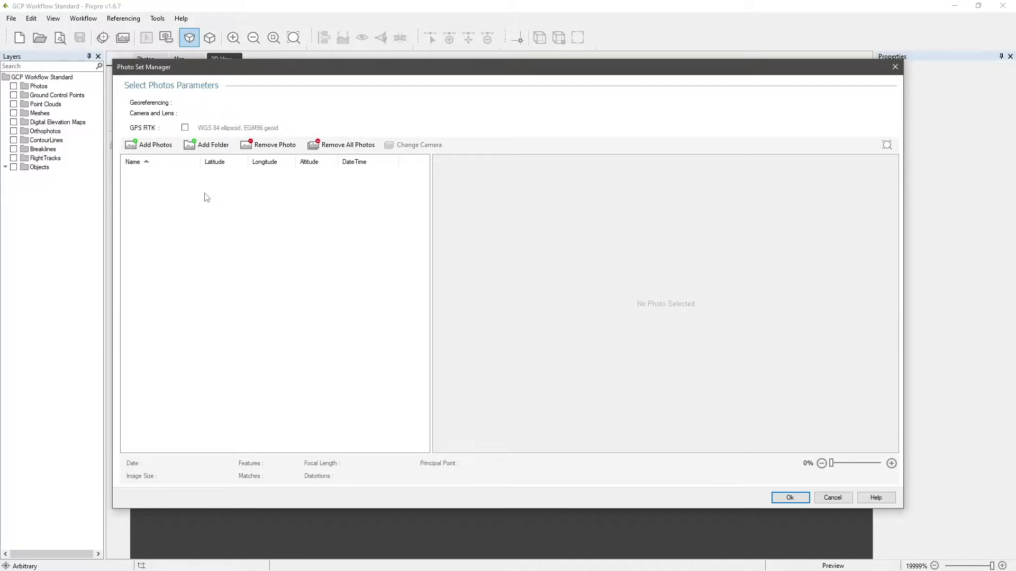
Step: Add photos DJI_0029 through DJI_0059 to the photo set
{"action": "left_click", "coordinate": [154, 146]}
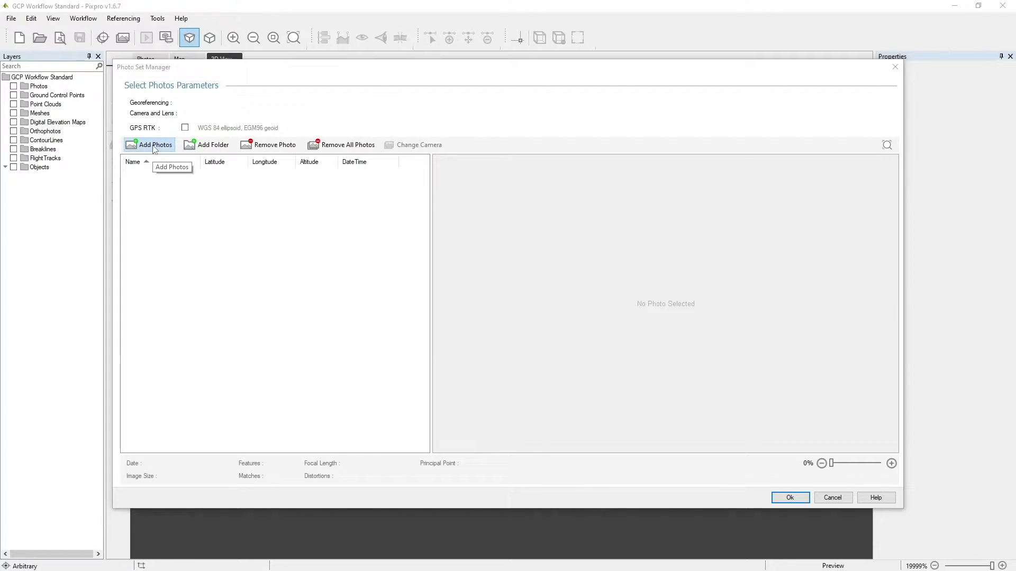
{"action": "left_click", "coordinate": [240, 171]}
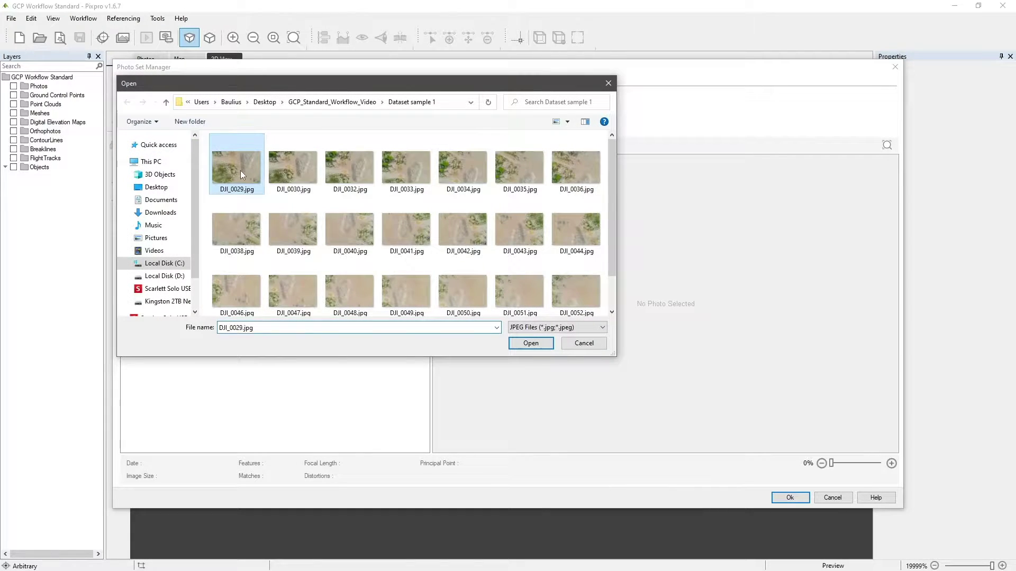
{"action": "scroll", "coordinate": [240, 171], "scroll_direction": "down", "scroll_amount": 1}
{"action": "left_click", "coordinate": [576, 293], "text": "shift"}
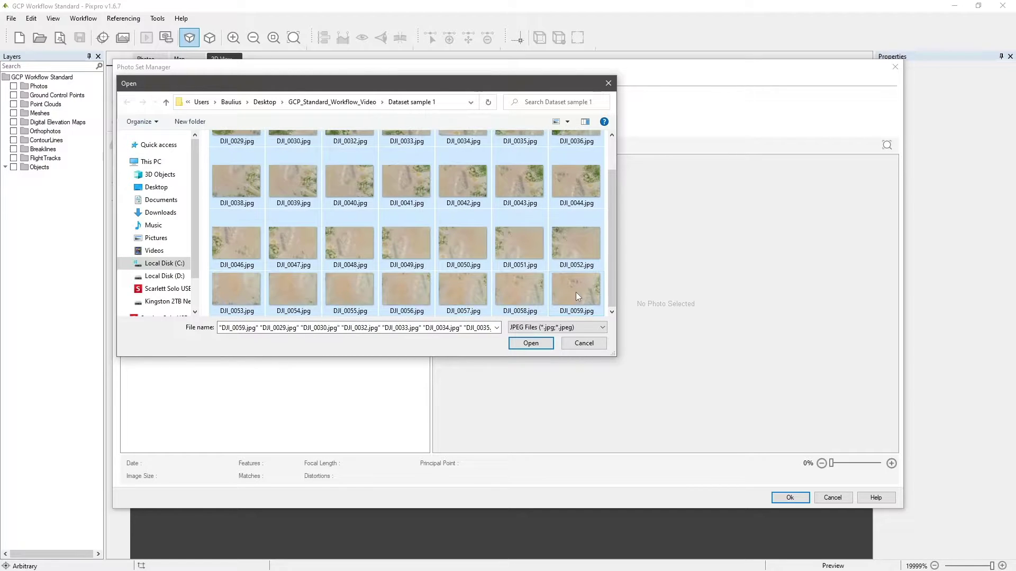
{"action": "left_click", "coordinate": [531, 343]}
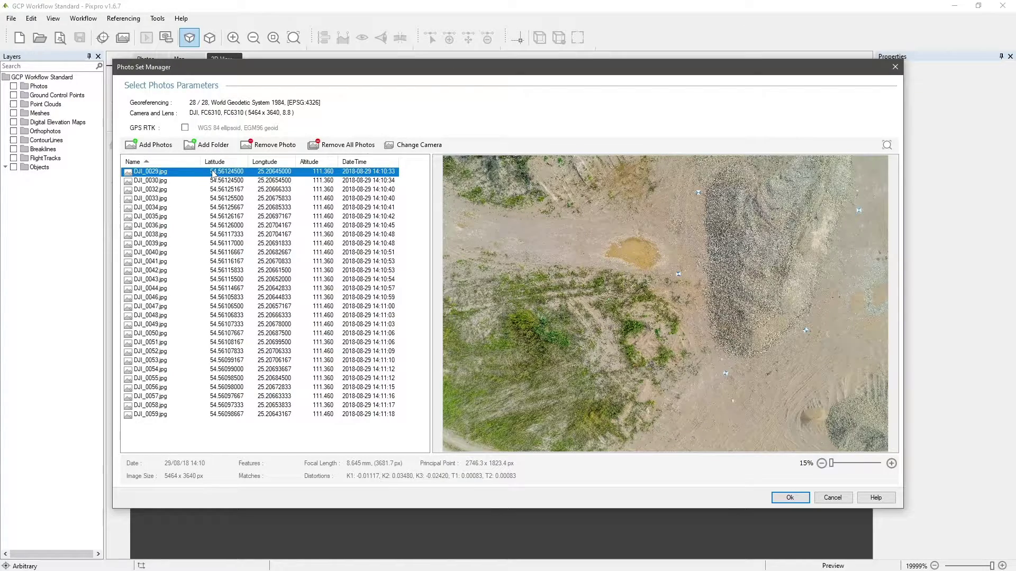
Step: Review the photo previews and confirm the 28-photo set
{"action": "key", "text": "Down"}
{"action": "key", "text": "Down"}
{"action": "key", "text": "Down"}
{"action": "key", "text": "Down"}
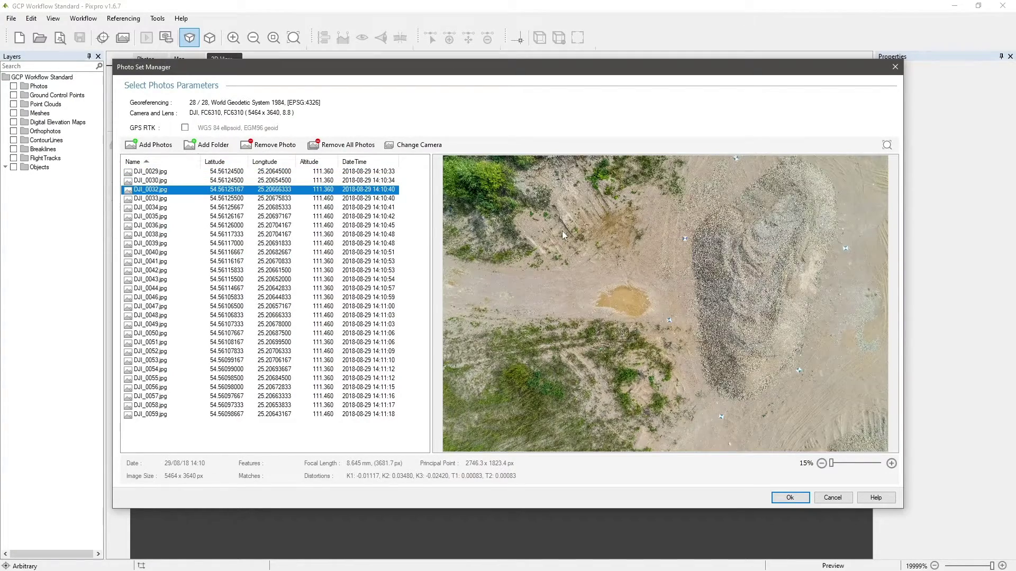
{"action": "key", "text": "Down"}
{"action": "key", "text": "Down"}
{"action": "key", "text": "Down"}
{"action": "key", "text": "Down"}
{"action": "key", "text": "Down"}
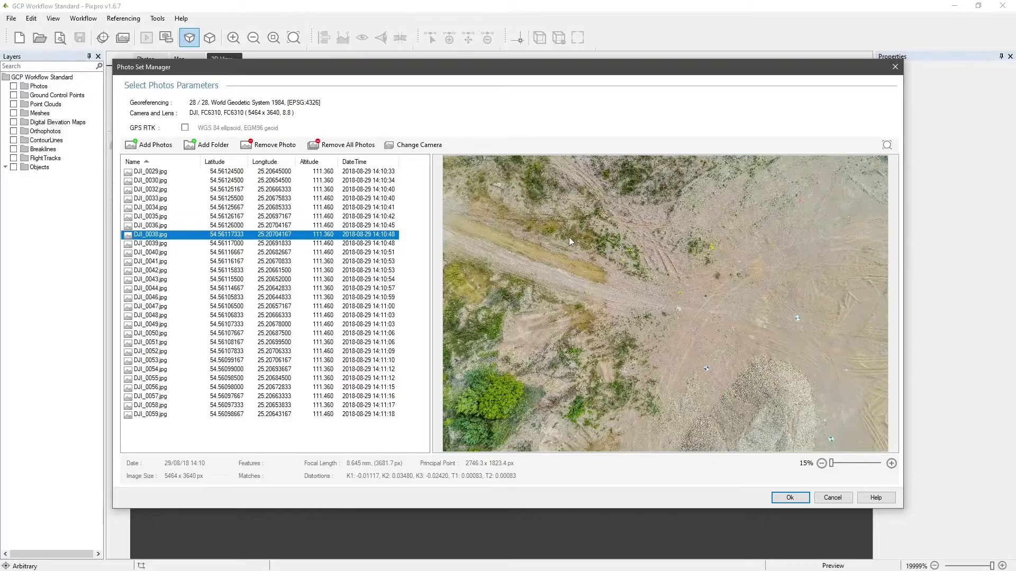
{"action": "key", "text": "Down"}
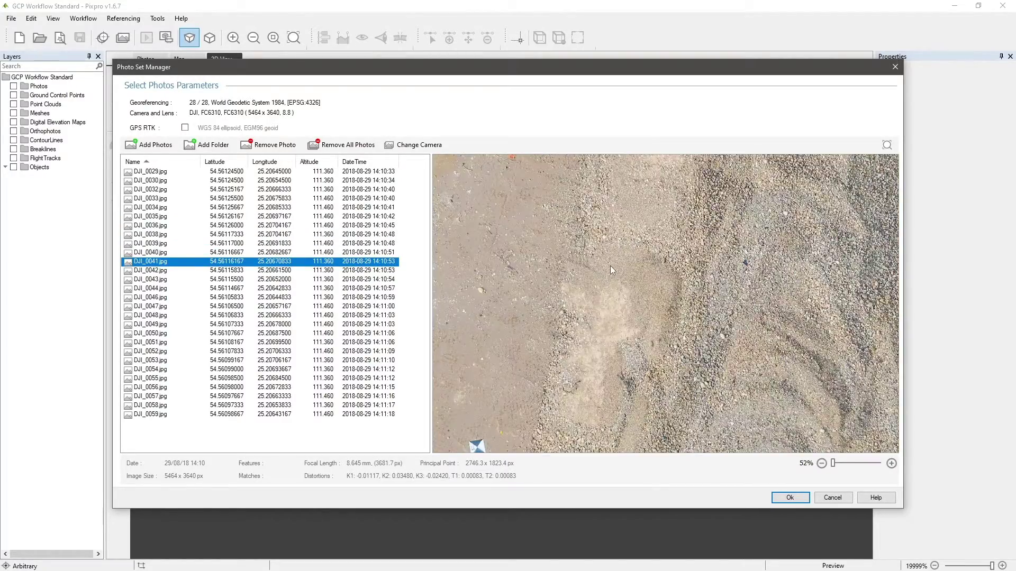
{"action": "key", "text": "Down"}
{"action": "key", "text": "Down"}
{"action": "key", "text": "Down"}
{"action": "key", "text": "Down"}
{"action": "key", "text": "Down"}
{"action": "key", "text": "Down"}
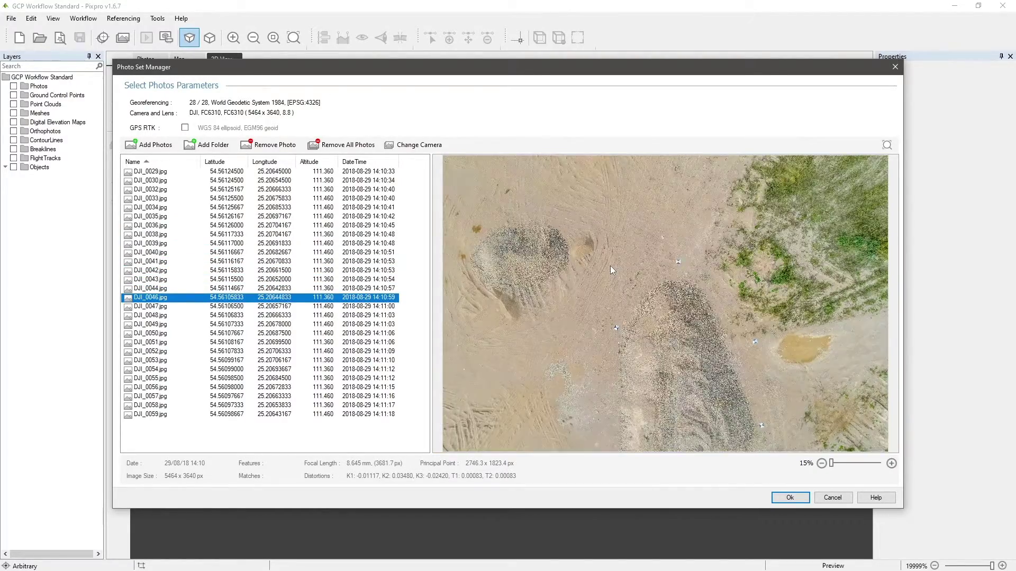
{"action": "key", "text": "Down"}
{"action": "key", "text": "Down"}
{"action": "key", "text": "Down"}
{"action": "key", "text": "Down"}
{"action": "key", "text": "Down"}
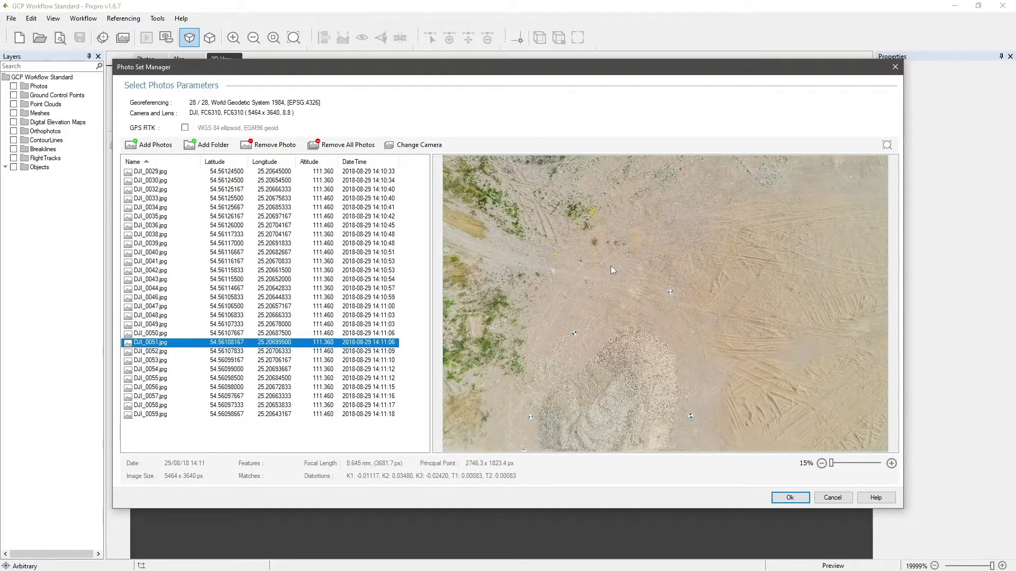
{"action": "key", "text": "Down"}
{"action": "key", "text": "Down"}
{"action": "key", "text": "Down"}
{"action": "key", "text": "Down"}
{"action": "key", "text": "Down"}
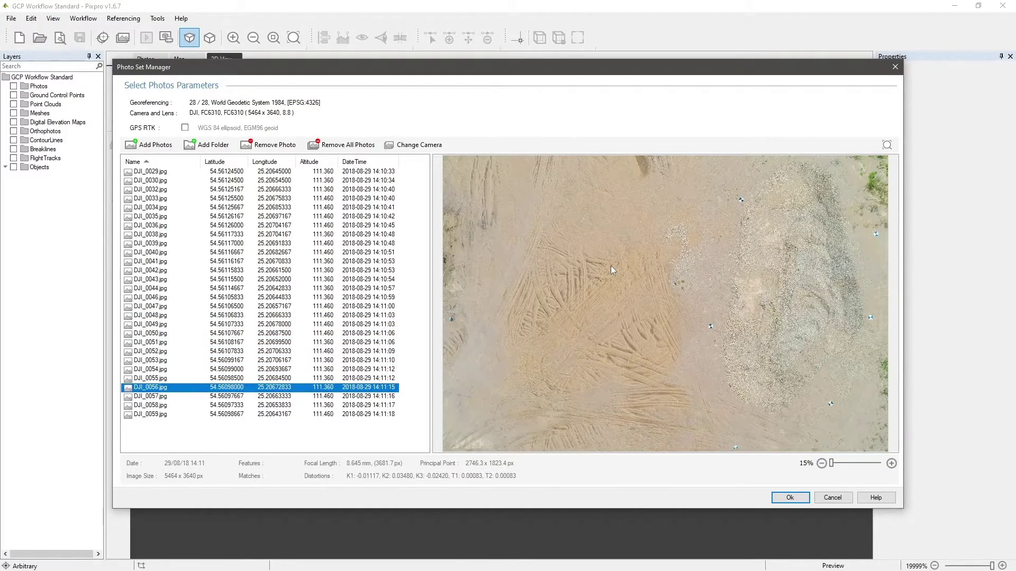
{"action": "key", "text": "Down"}
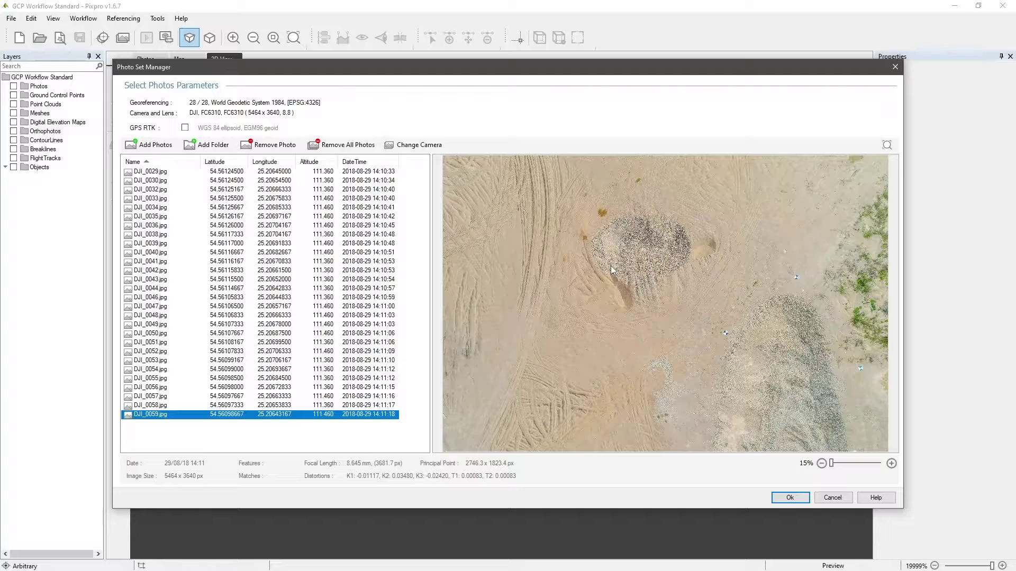
{"action": "left_click", "coordinate": [790, 498]}
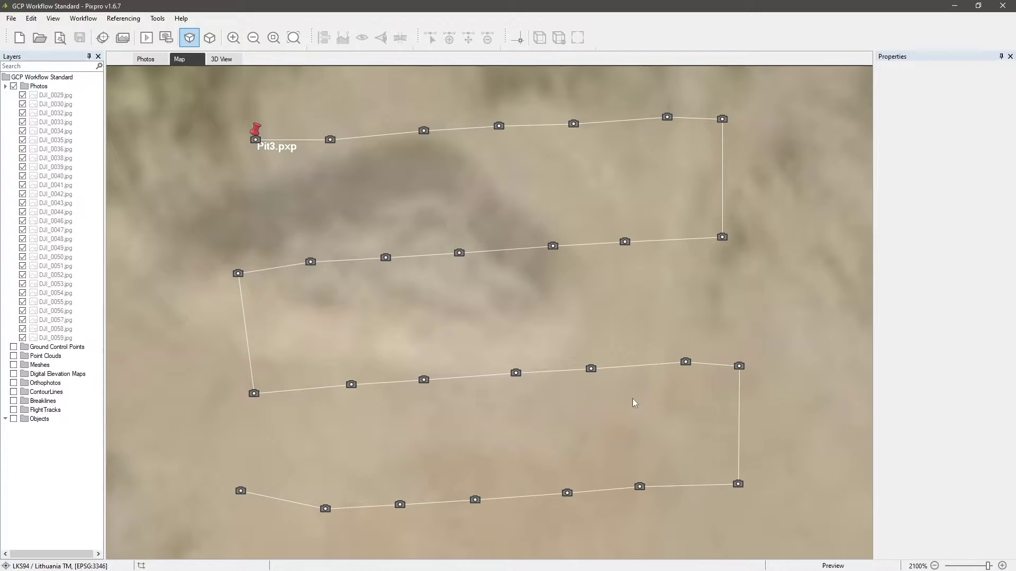
Step: Run 3D Structure processing at Medium speed with Automatic Referencing
{"action": "left_click", "coordinate": [78, 19]}
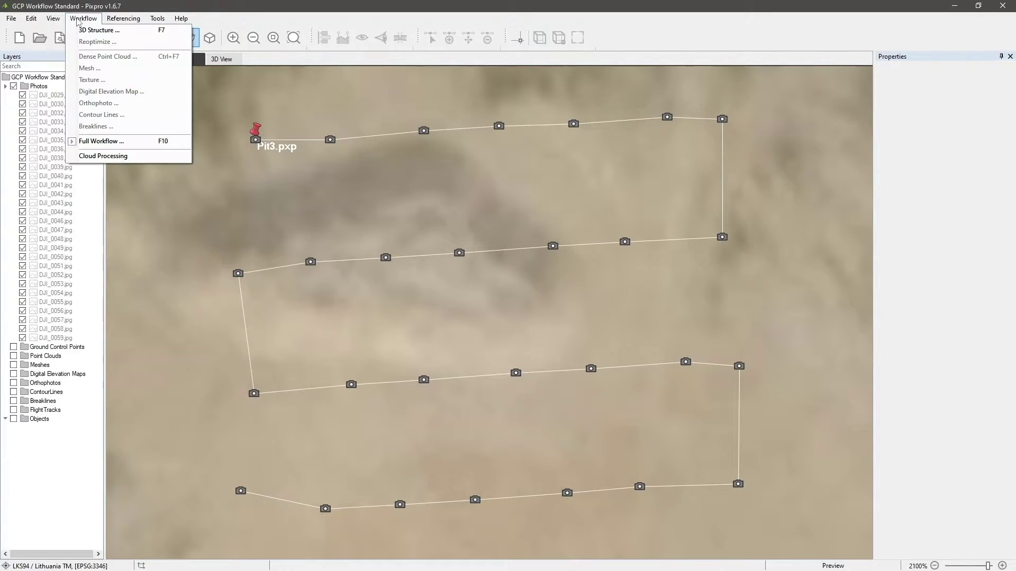
{"action": "left_click", "coordinate": [123, 34]}
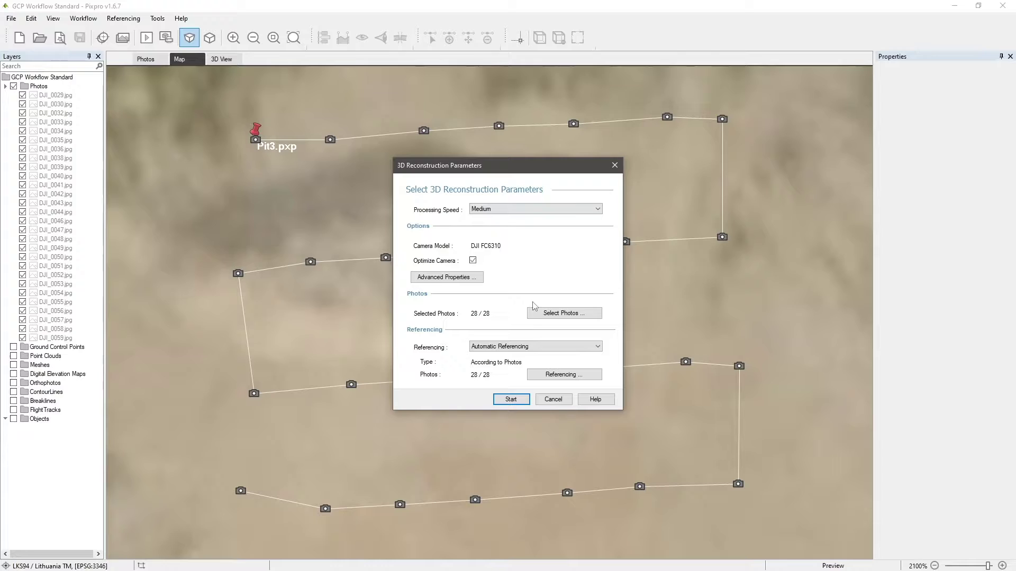
{"action": "left_click", "coordinate": [526, 402]}
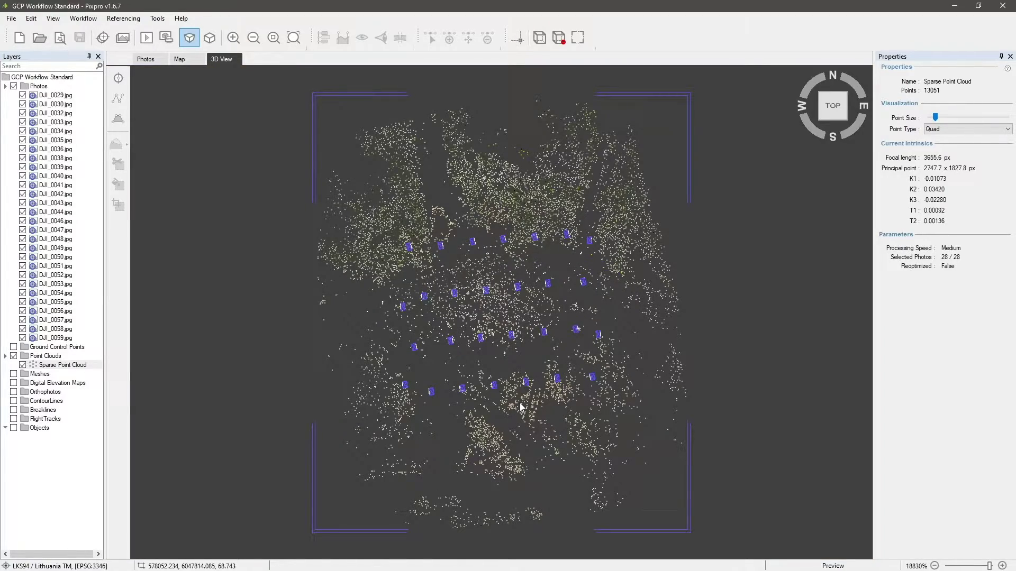
Step: Inspect the sparse cloud in 3D, then bring the GCP LKS94.txt Notepad window on screen
{"action": "left_click_drag", "start_coordinate": [516, 449], "coordinate": [515, 170]}
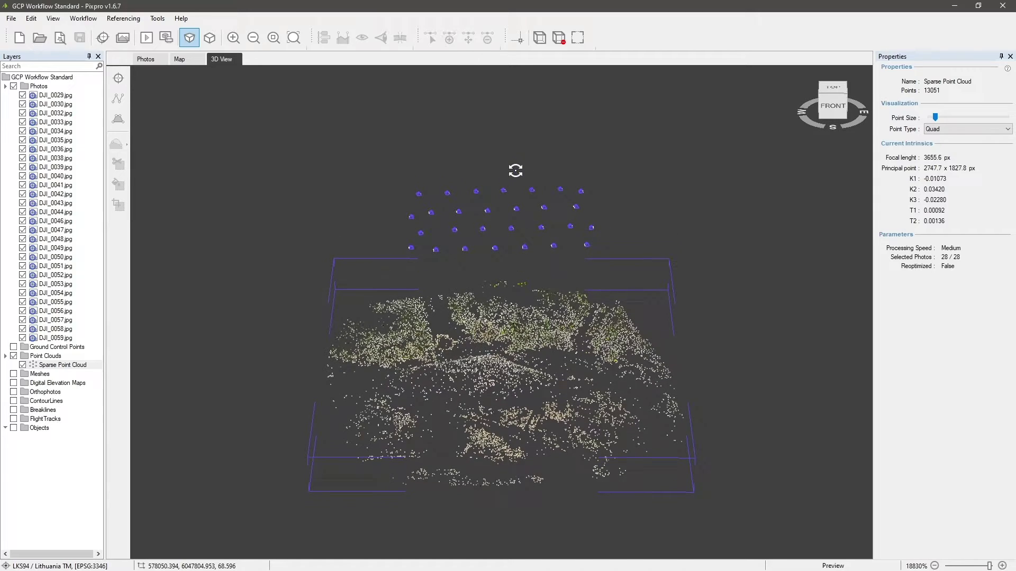
{"action": "right_click_drag", "start_coordinate": [560, 316], "coordinate": [552, 275]}
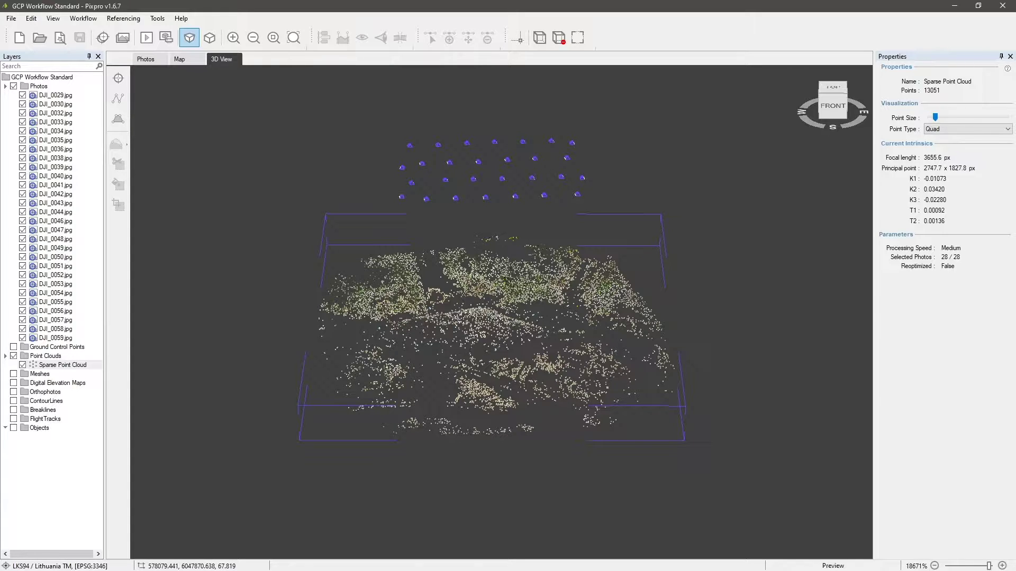
{"action": "left_click_drag", "start_coordinate": [1, 197], "coordinate": [658, 263]}
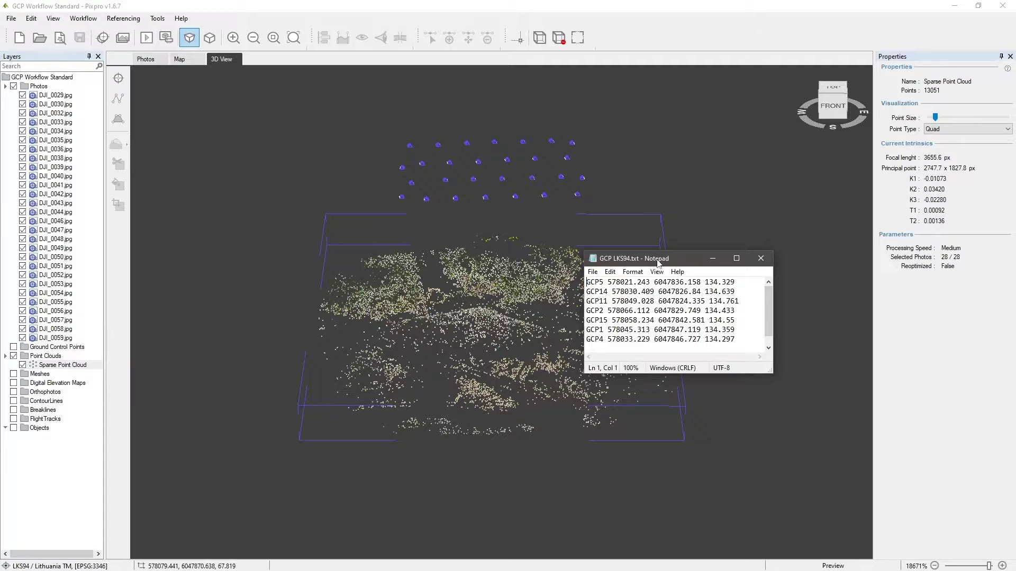
Step: Move the GCP LKS94.txt Notepad window off the left edge of the screen
{"action": "left_click_drag", "start_coordinate": [659, 264], "coordinate": [0, 197]}
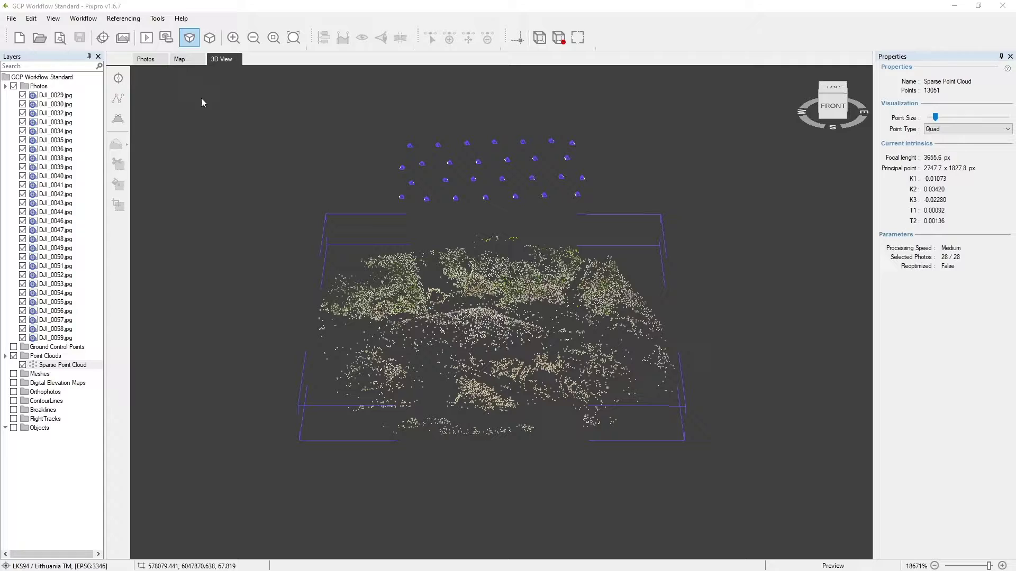
Step: Open the Ground Control Point Manager and start importing GCPs from a file
{"action": "left_click", "coordinate": [160, 19]}
{"action": "left_click", "coordinate": [161, 22]}
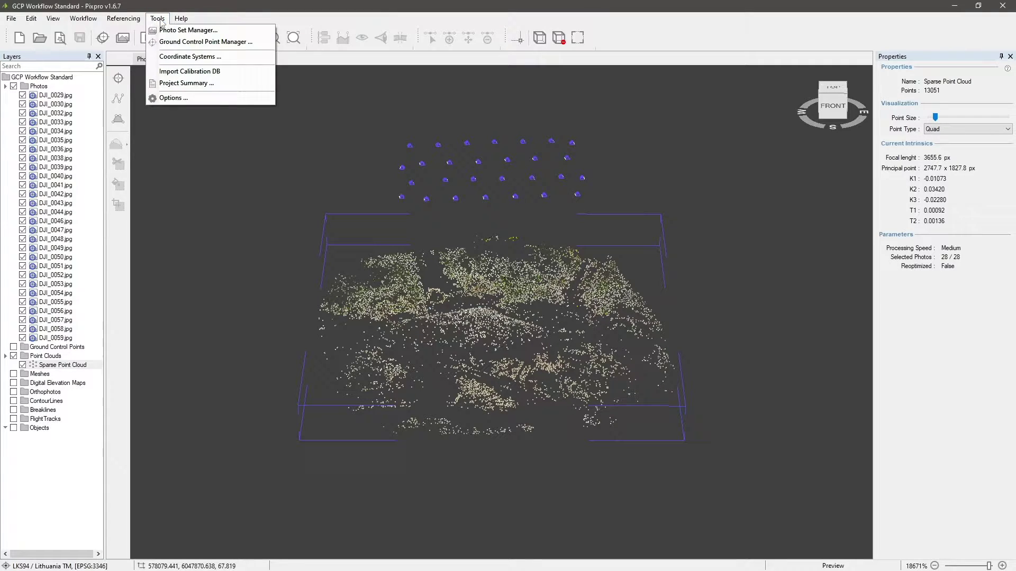
{"action": "left_click", "coordinate": [183, 44]}
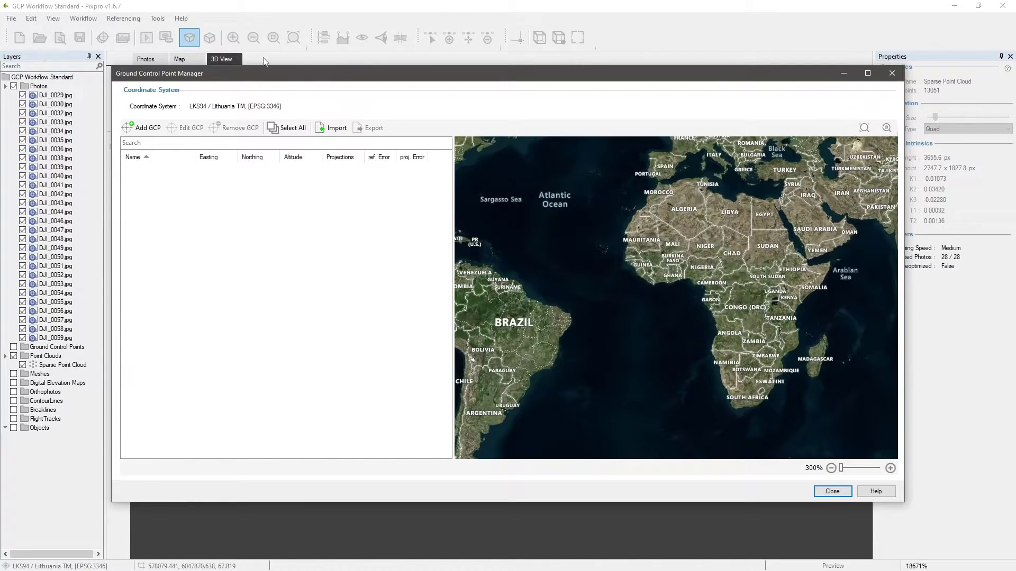
{"action": "left_click", "coordinate": [337, 130]}
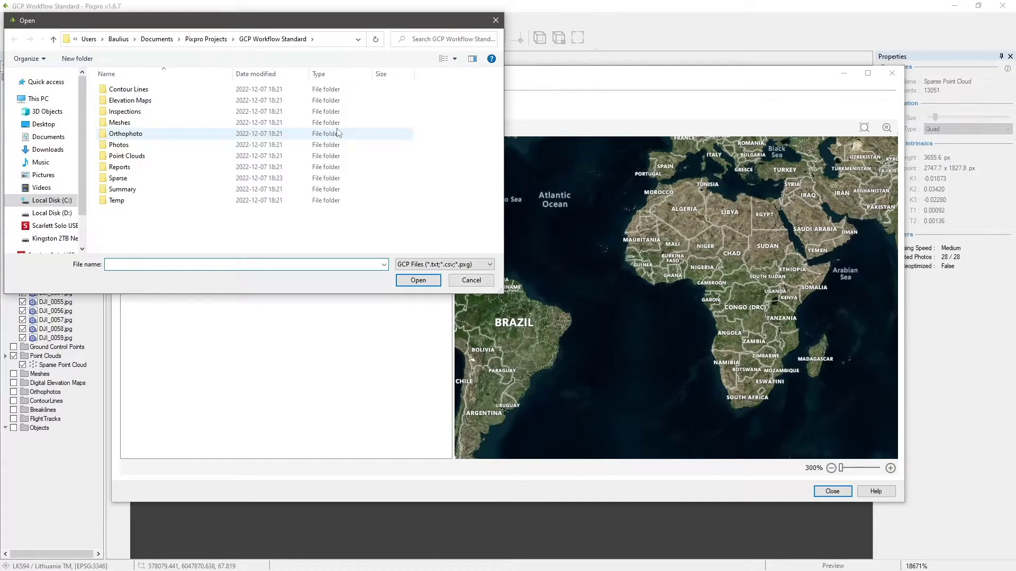
Step: Load GCP LKS94.txt from Dataset sample 1, keeping LKS94 / Lithuania TM coordinates
{"action": "left_click", "coordinate": [43, 125]}
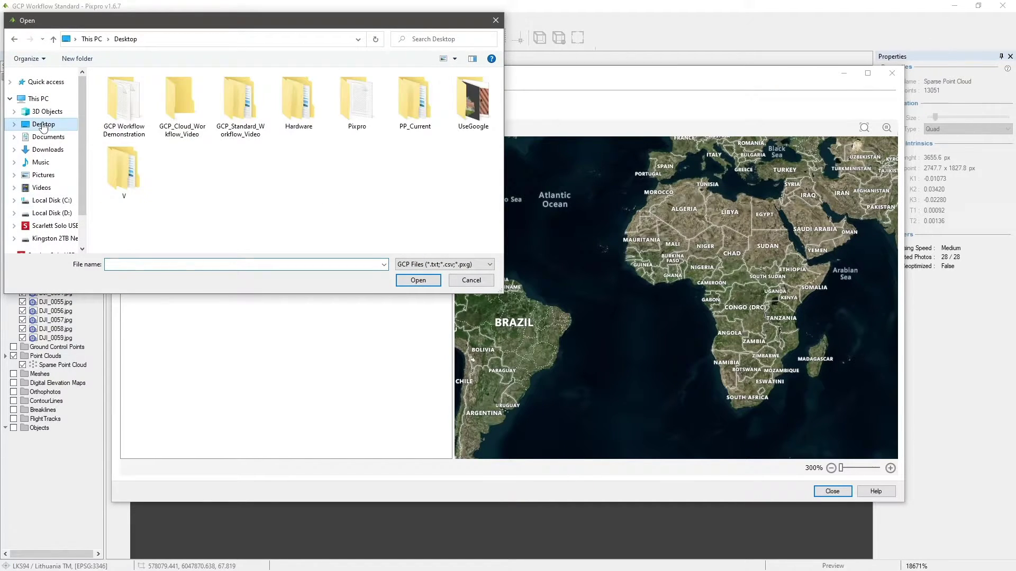
{"action": "double_click", "coordinate": [240, 89]}
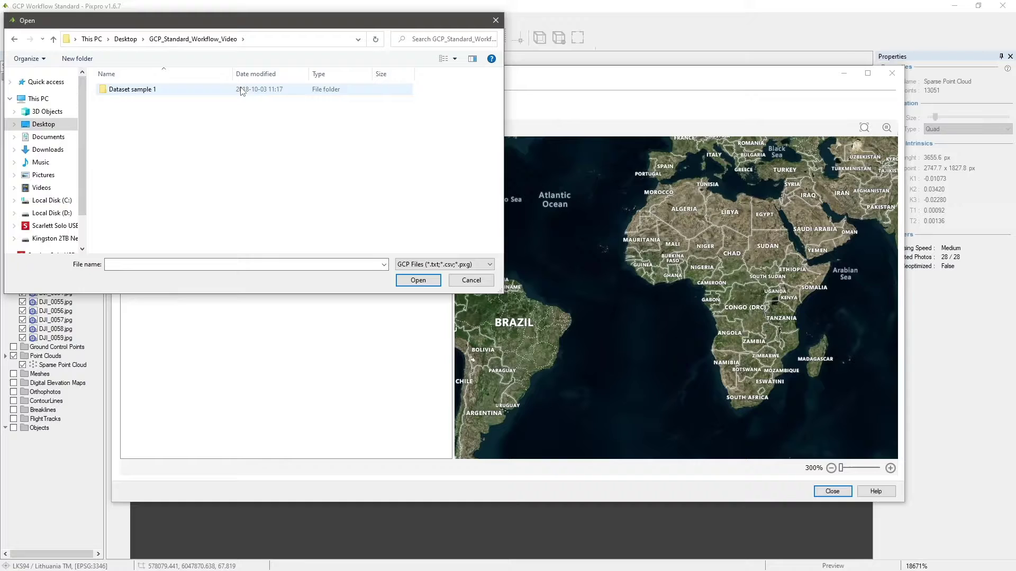
{"action": "double_click", "coordinate": [143, 90]}
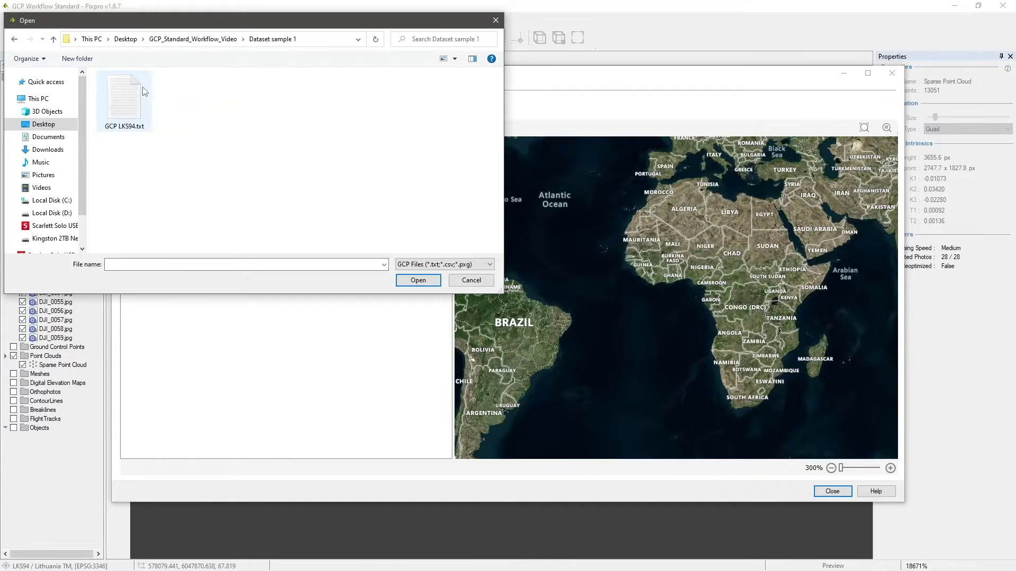
{"action": "double_click", "coordinate": [122, 105]}
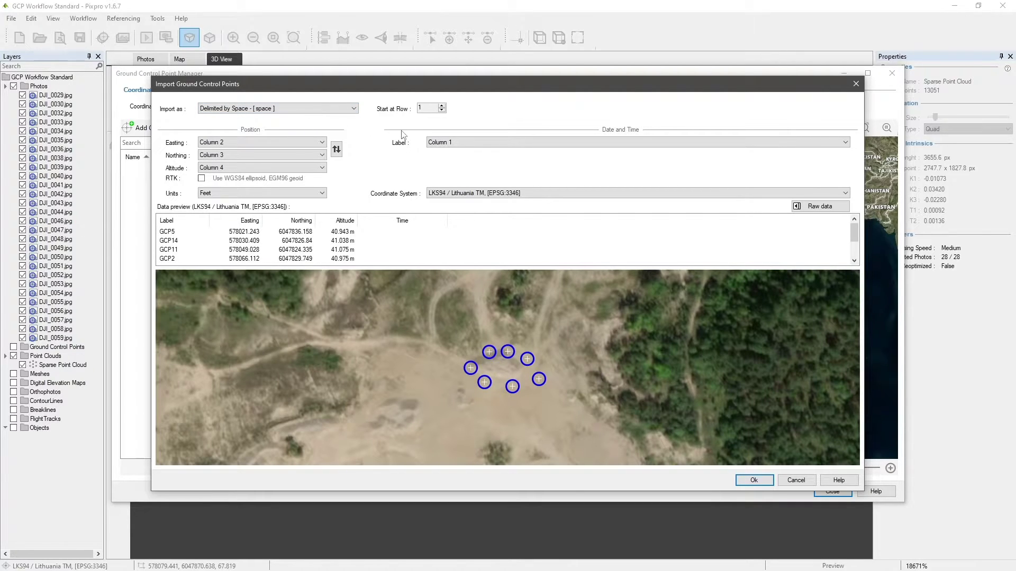
{"action": "left_click", "coordinate": [841, 194]}
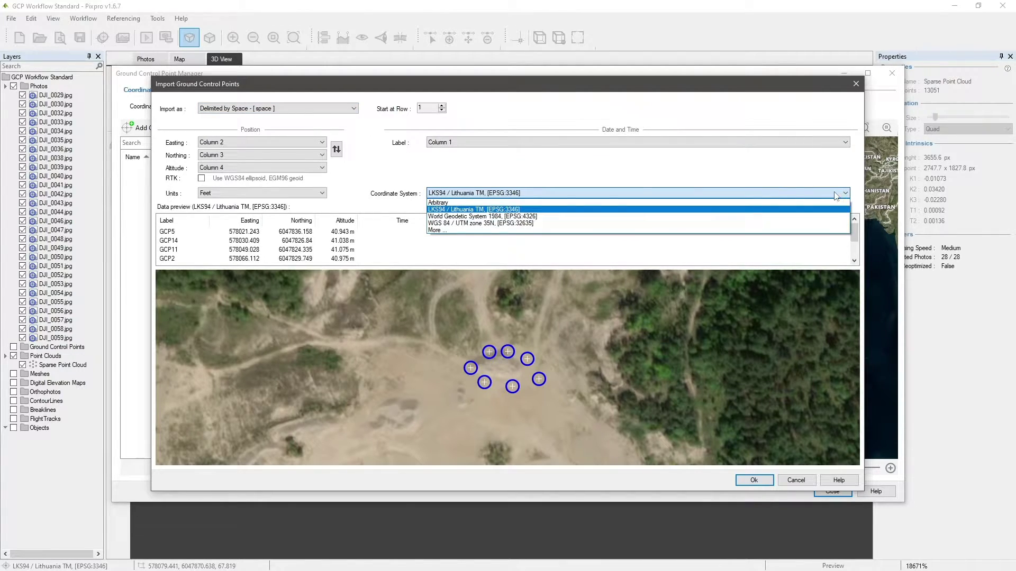
{"action": "left_click", "coordinate": [452, 211]}
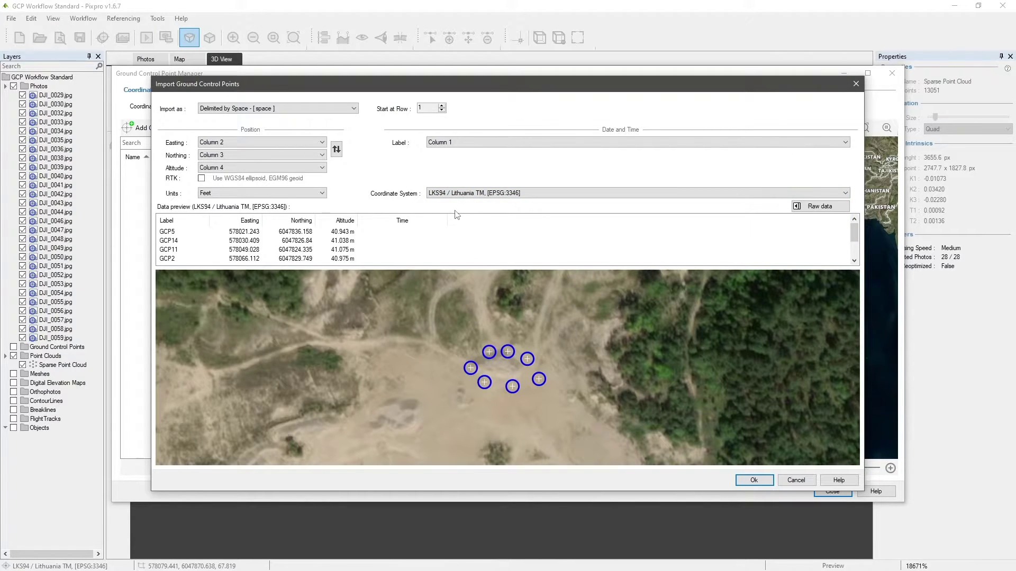
Step: Confirm the import of the seven GCPs and select GCP1
{"action": "left_click", "coordinate": [754, 481]}
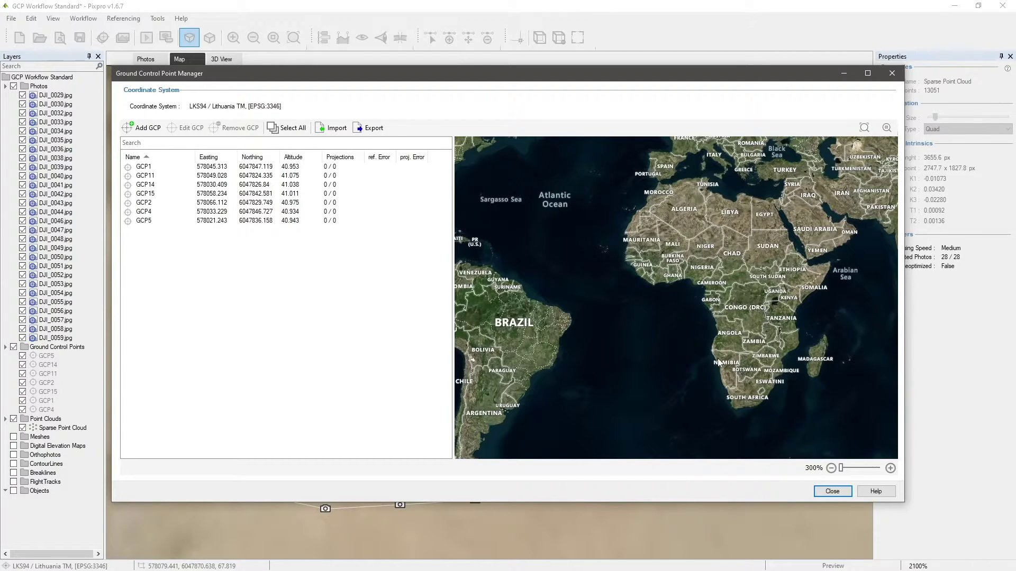
{"action": "left_click", "coordinate": [141, 168]}
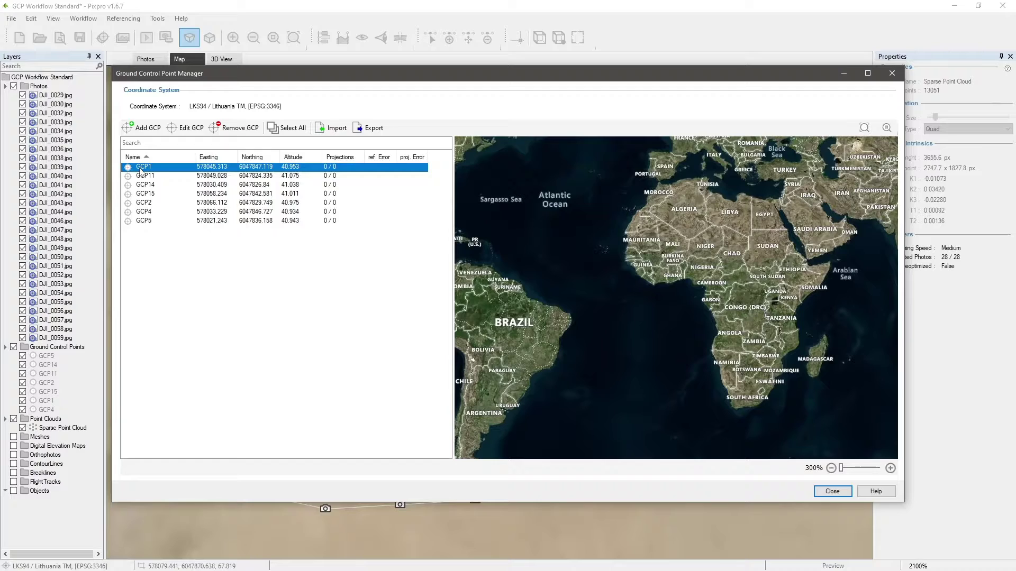
Step: Begin marking GCP1, zooming in to centre its target in the photo
{"action": "left_click", "coordinate": [191, 129]}
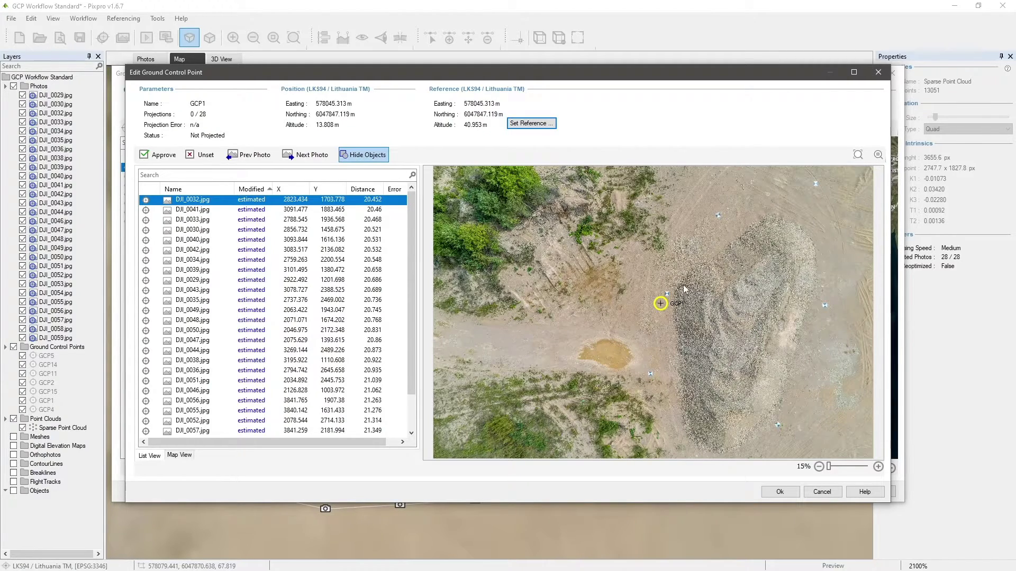
{"action": "scroll", "coordinate": [671, 295], "scroll_direction": "up", "scroll_amount": 5}
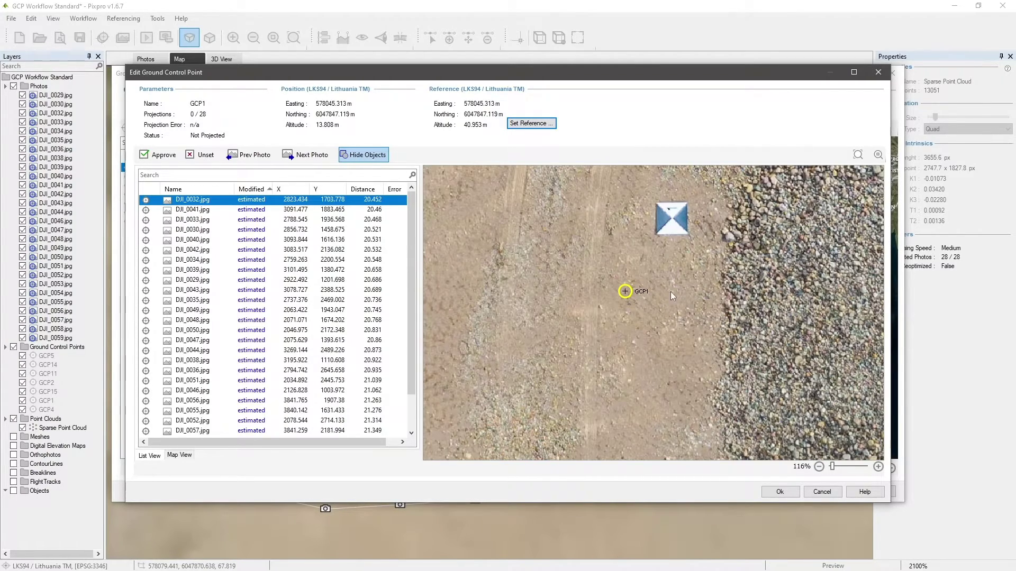
{"action": "left_click_drag", "start_coordinate": [696, 256], "coordinate": [677, 337]}
{"action": "scroll", "coordinate": [648, 344], "scroll_direction": "up", "scroll_amount": 2}
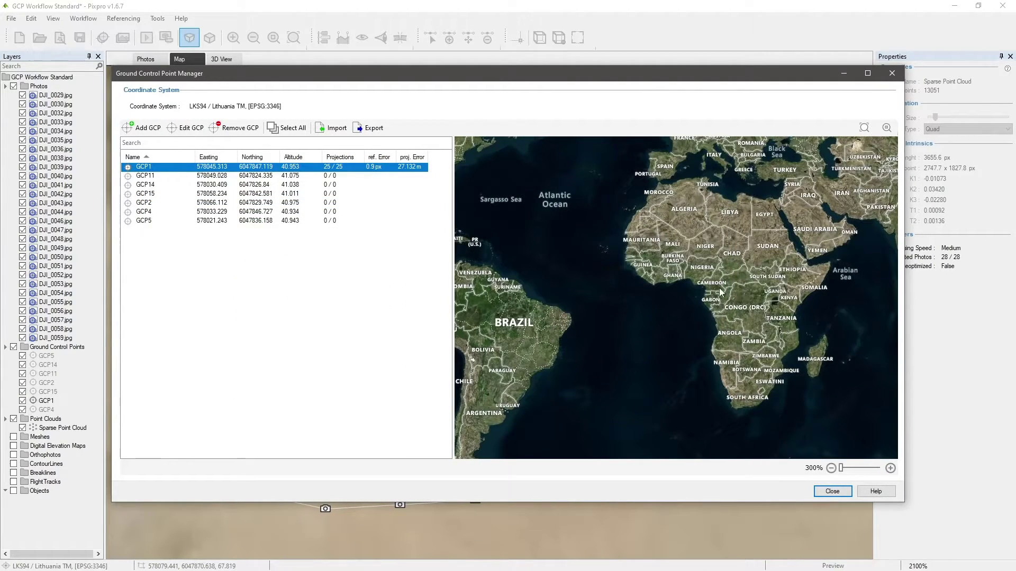
Step: Select GCP11 and start marking its target through the photos
{"action": "left_click", "coordinate": [143, 178]}
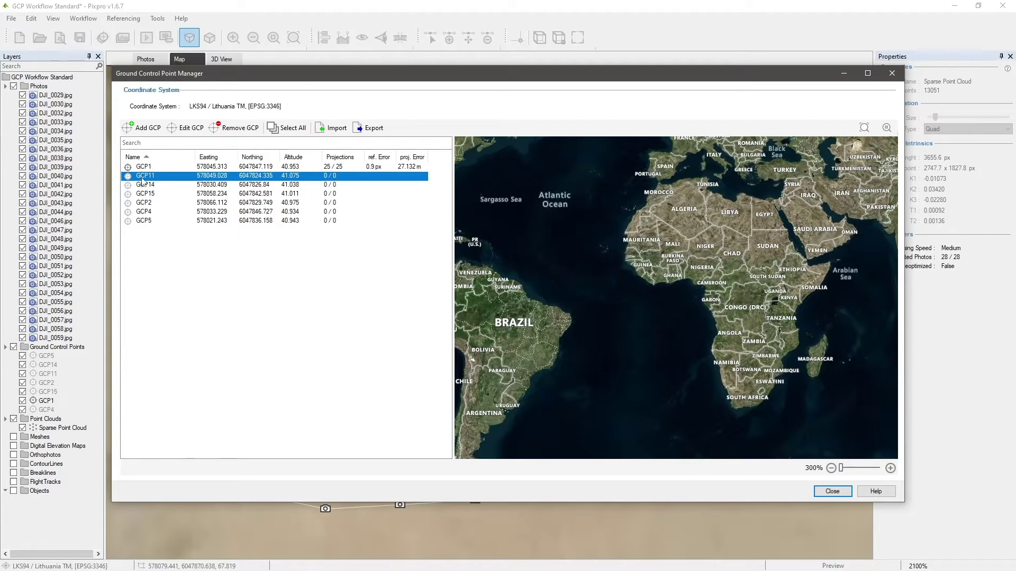
{"action": "left_click", "coordinate": [182, 128]}
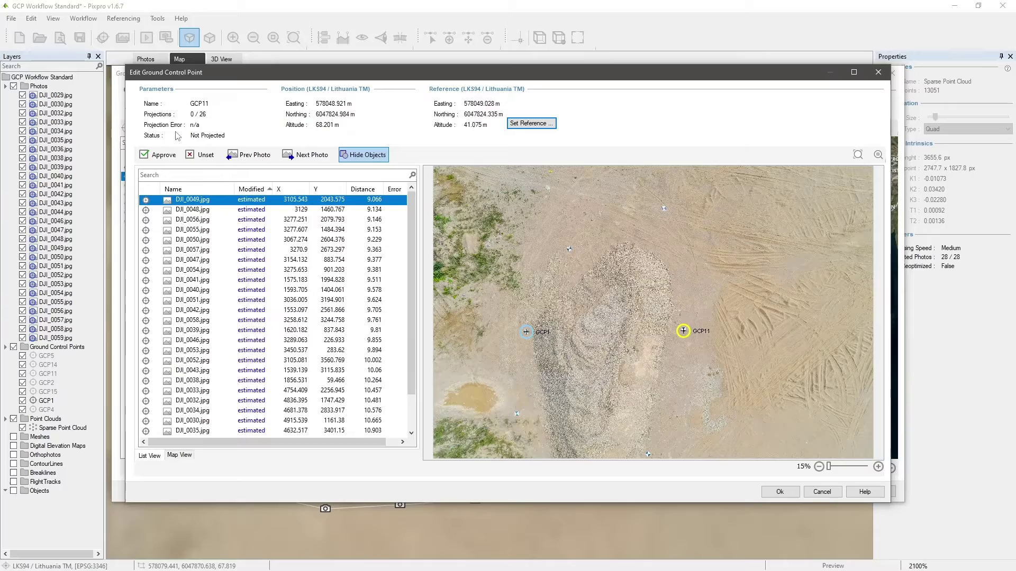
{"action": "left_click", "coordinate": [597, 308]}
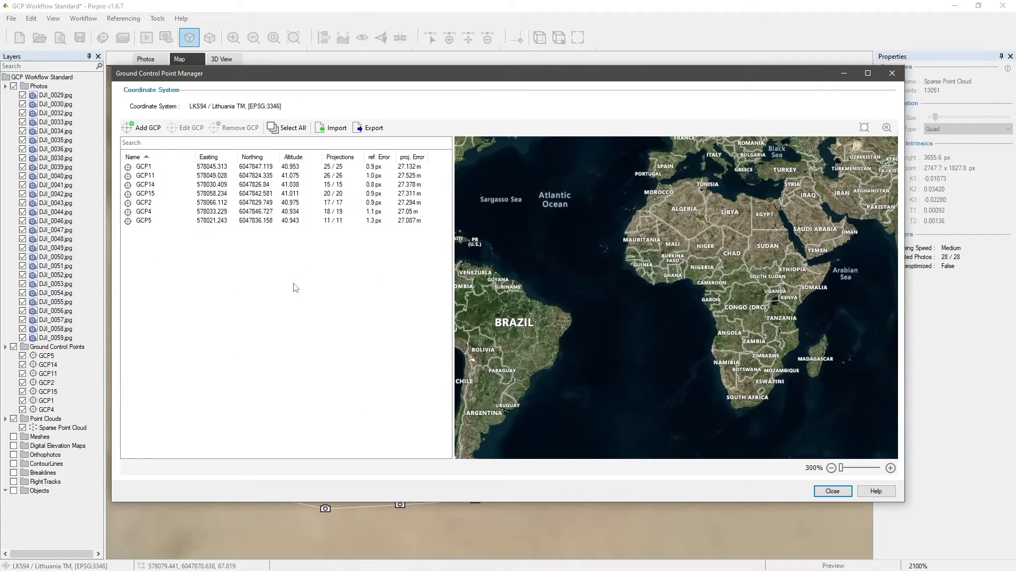
Step: Close the GCP manager and reference the project by Ground Control Points, using all 7 GCPs
{"action": "left_click", "coordinate": [832, 492]}
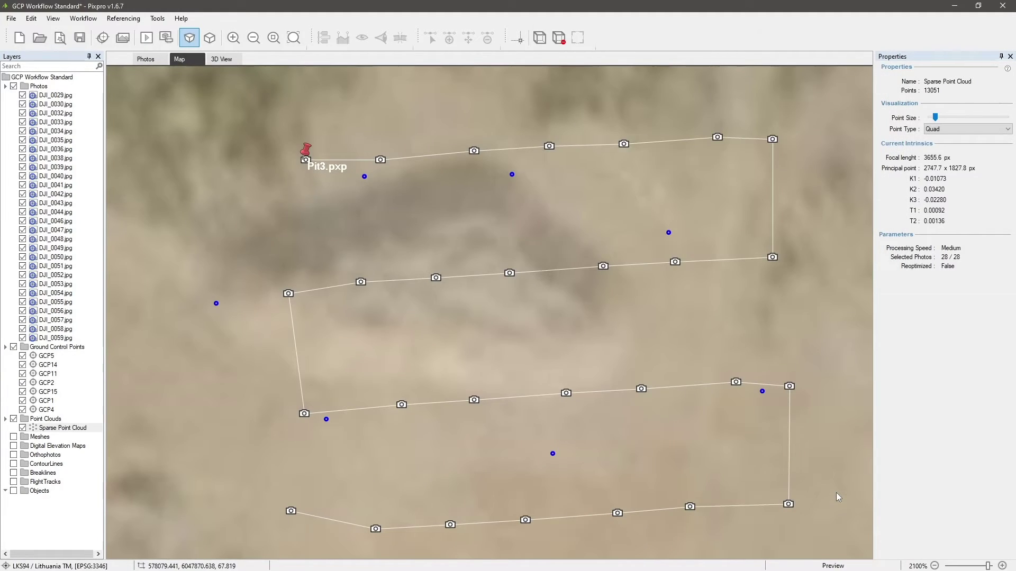
{"action": "left_click", "coordinate": [123, 19]}
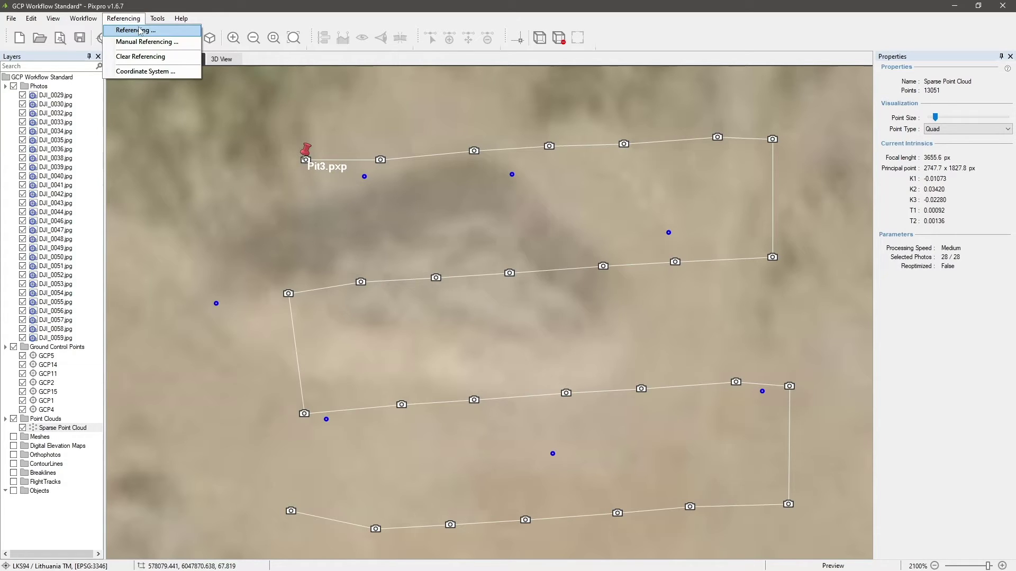
{"action": "left_click", "coordinate": [136, 30]}
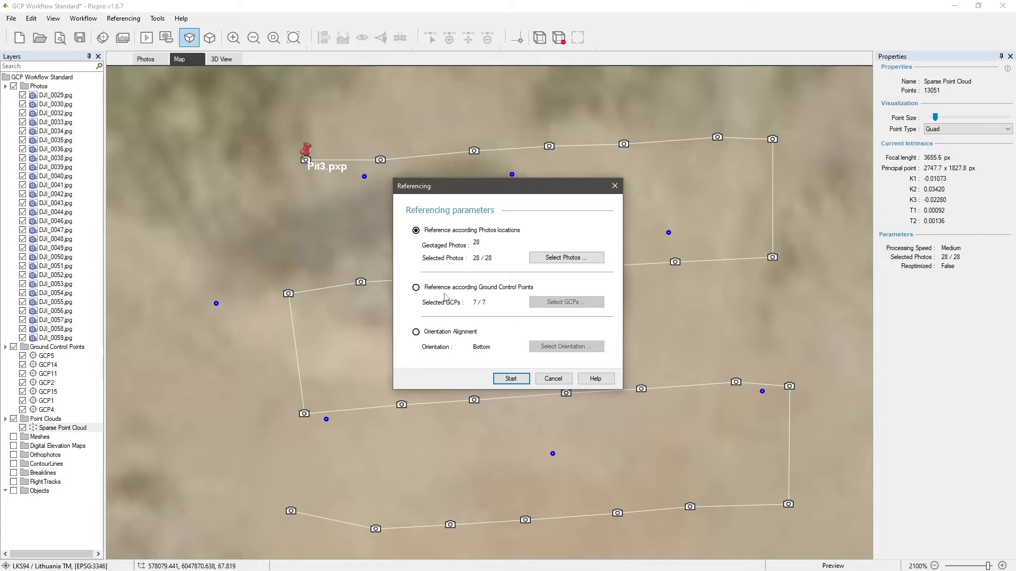
{"action": "left_click", "coordinate": [423, 288]}
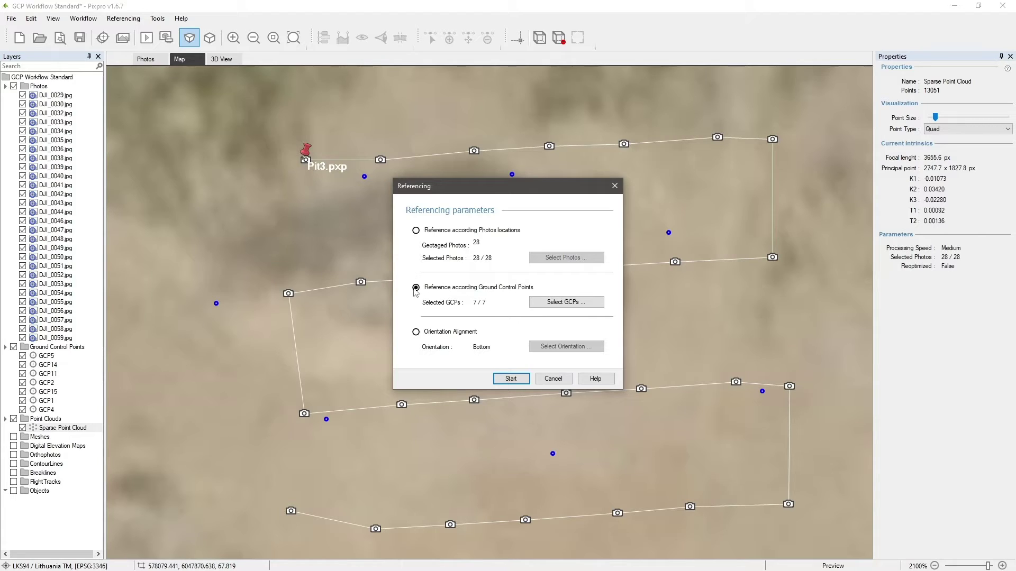
{"action": "left_click", "coordinate": [570, 304]}
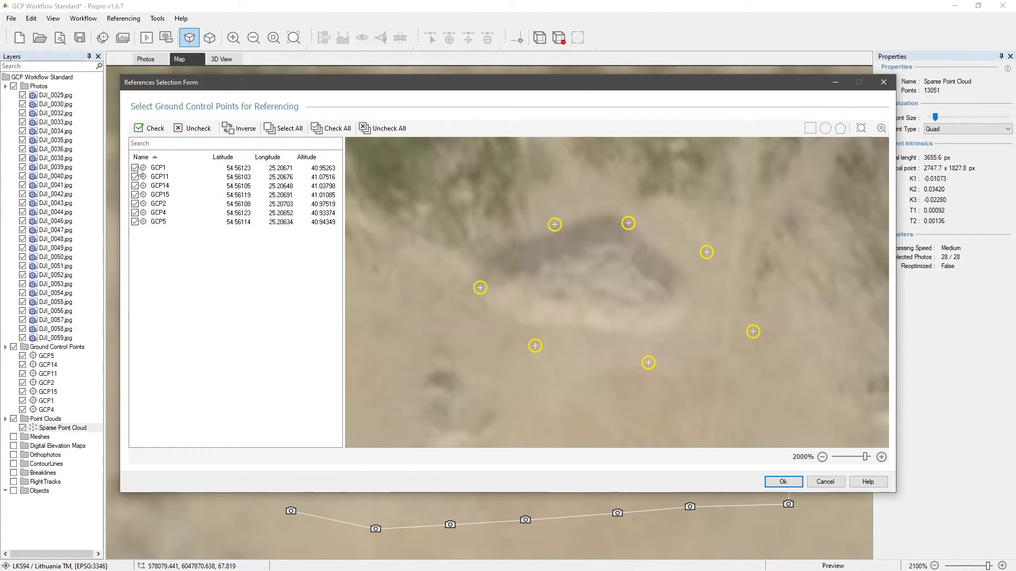
{"action": "left_click", "coordinate": [797, 482]}
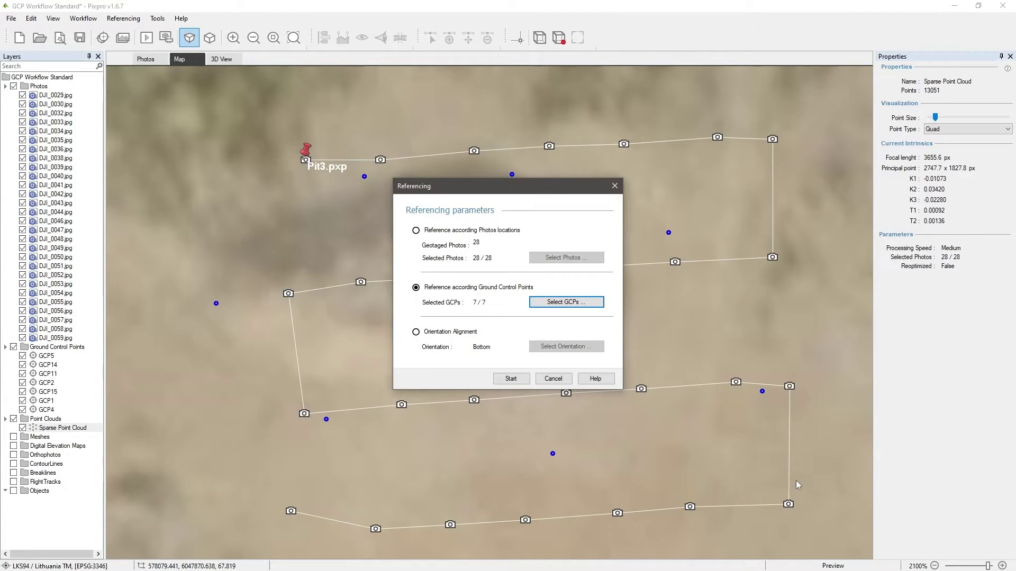
Step: Reference the sparse cloud to the GCPs, then reoptimize with all seven GCPs (focal length 3655.6 → 3660.1 px)
{"action": "left_click", "coordinate": [511, 379]}
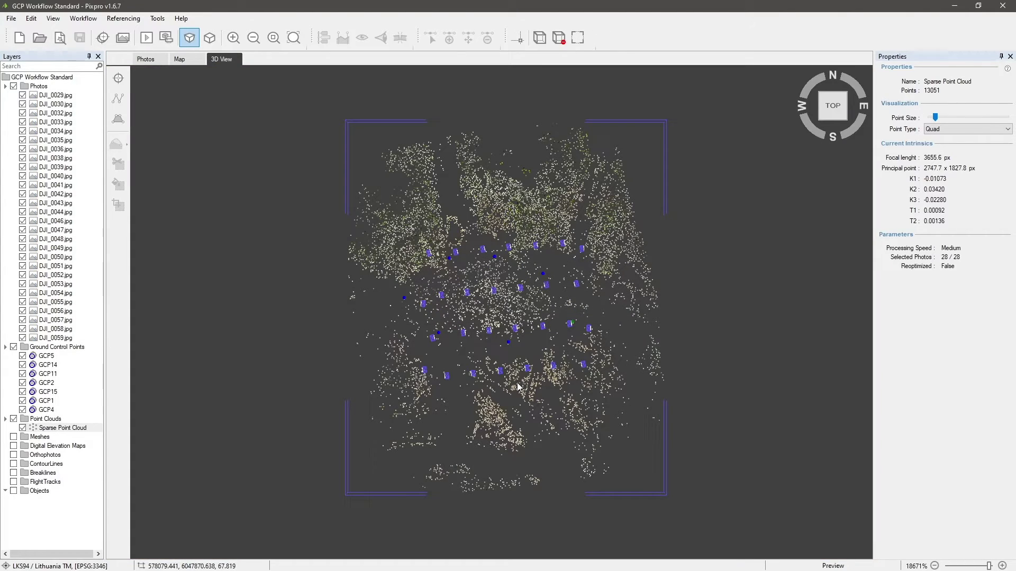
{"action": "left_click_drag", "start_coordinate": [560, 354], "coordinate": [560, 199]}
{"action": "left_click", "coordinate": [83, 18]}
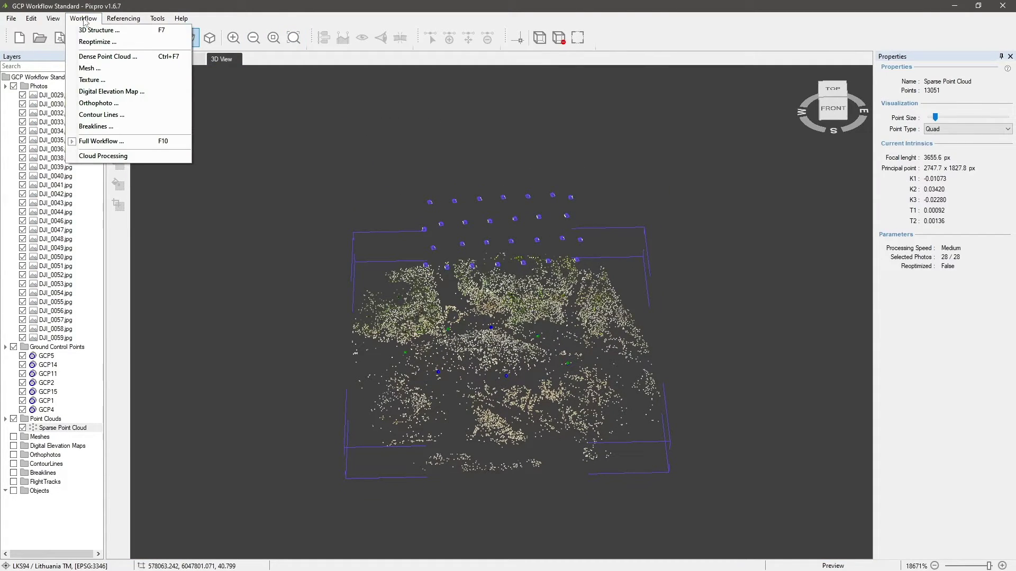
{"action": "left_click", "coordinate": [102, 45]}
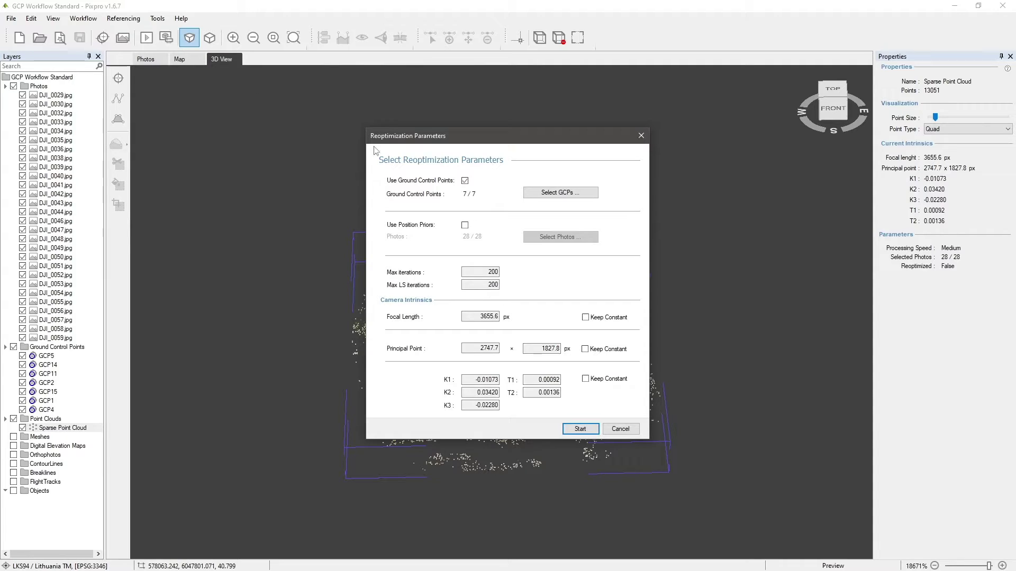
{"action": "left_click", "coordinate": [550, 192]}
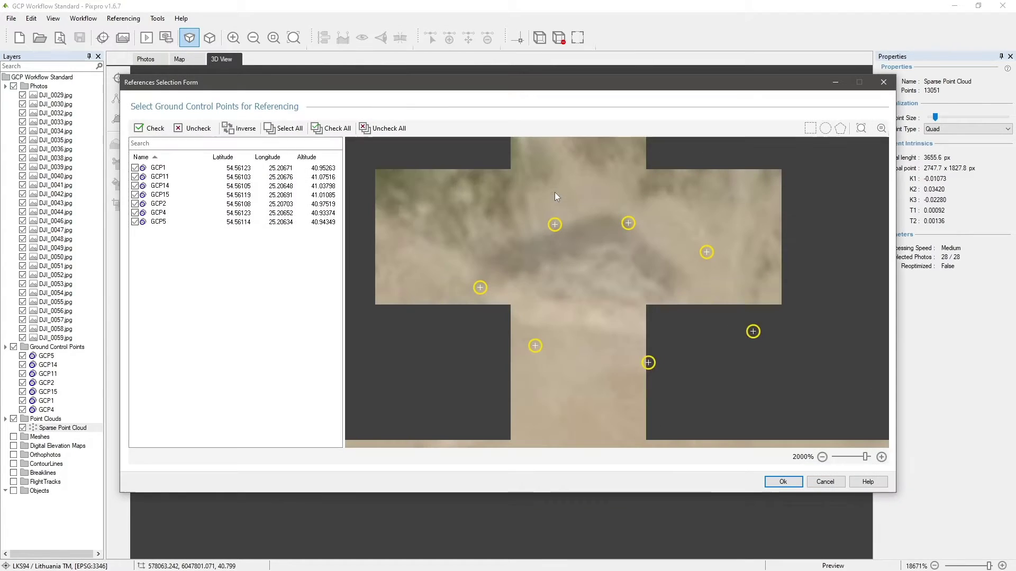
{"action": "left_click", "coordinate": [782, 484]}
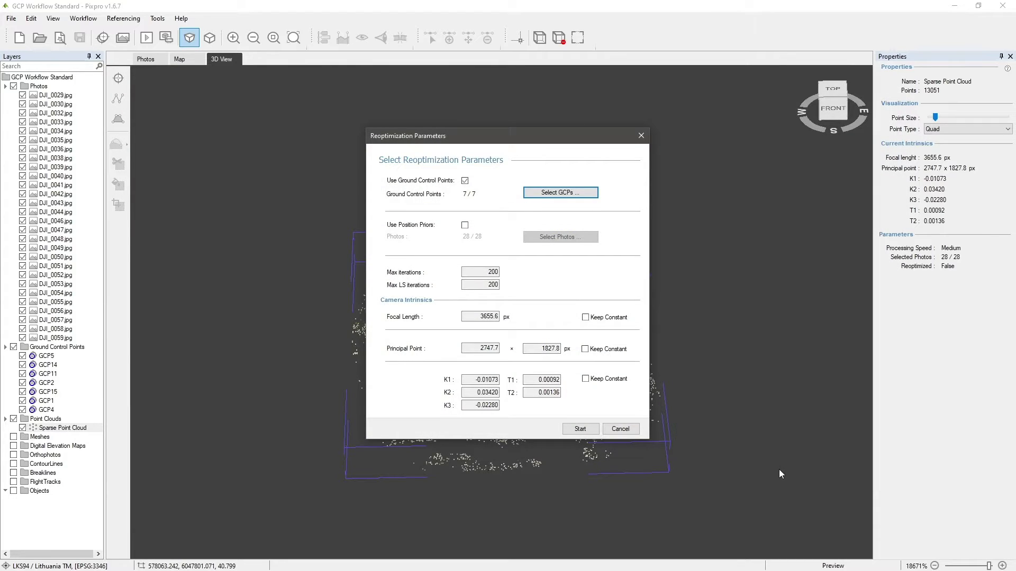
{"action": "left_click", "coordinate": [580, 430]}
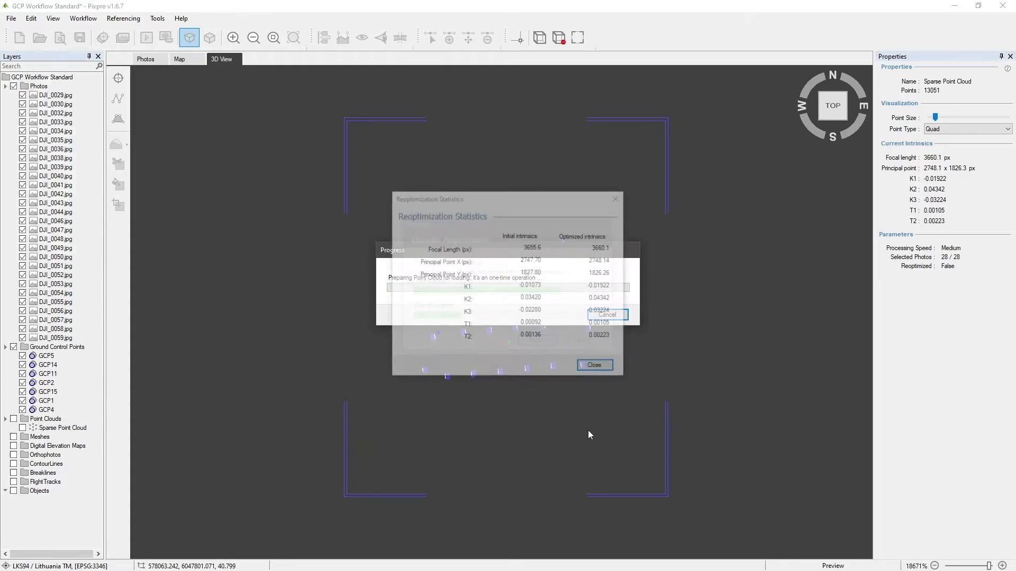
Step: Close the reoptimization statistics and inspect the 13051-point sparse cloud in the 3D view
{"action": "left_click", "coordinate": [596, 367]}
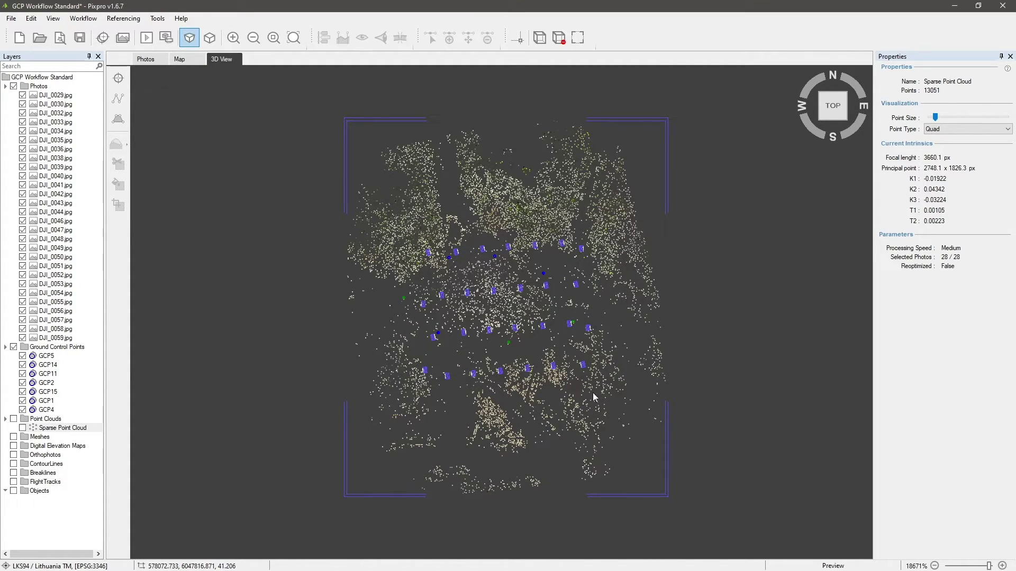
{"action": "left_click_drag", "start_coordinate": [594, 398], "coordinate": [580, 313]}
{"action": "scroll", "coordinate": [529, 276], "scroll_direction": "up", "scroll_amount": 5}
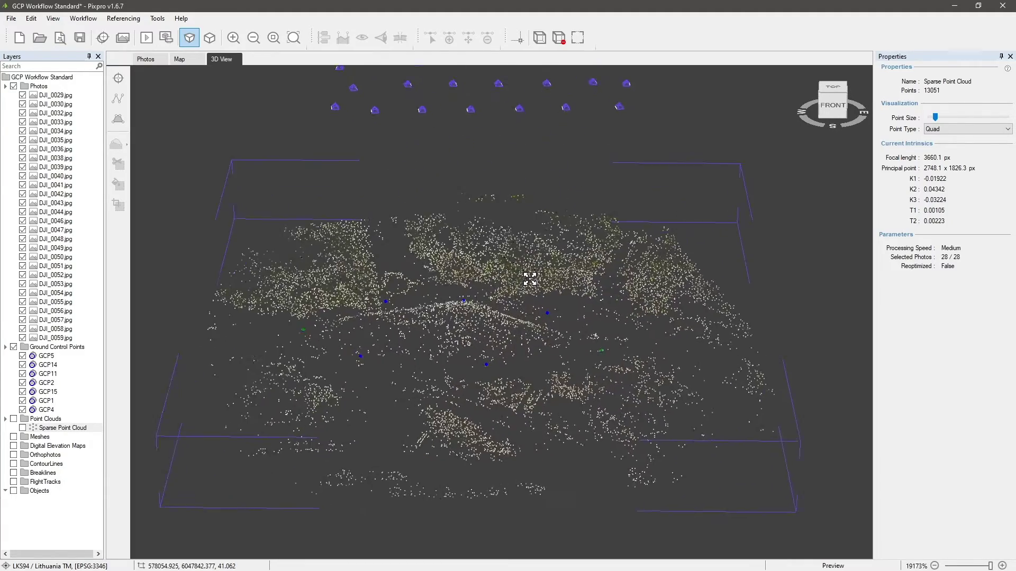